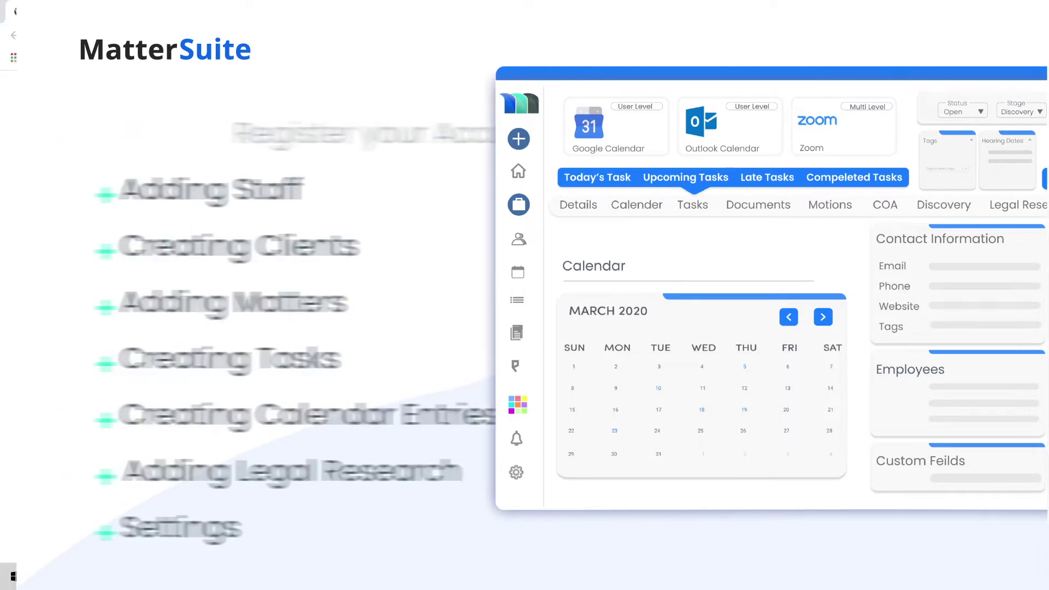
Search Google for mattersuite and reach the MatterSuite free-trial registration page.
text(mattersuite)
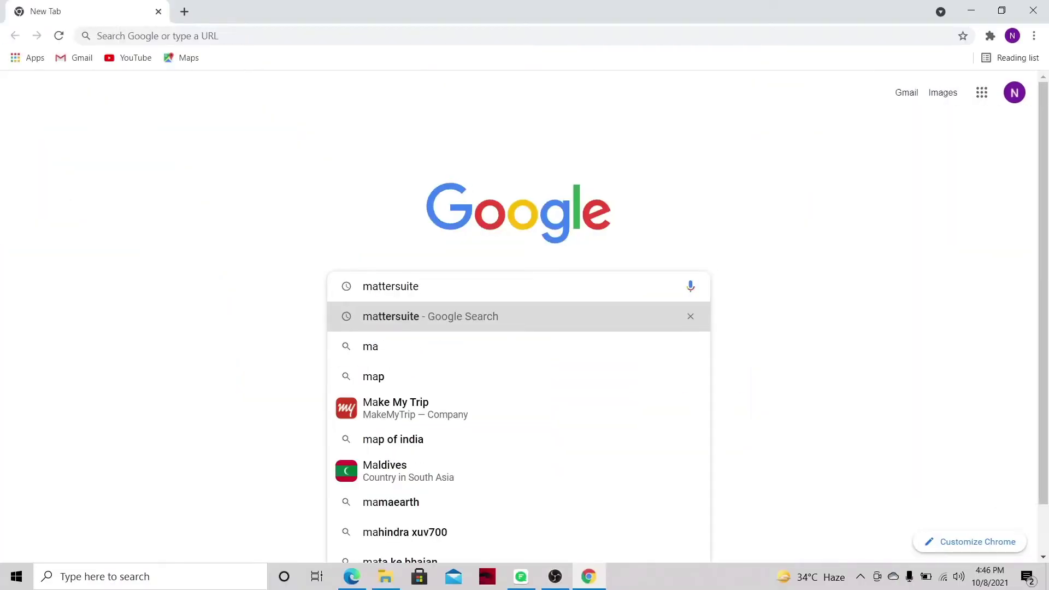
key(Return)
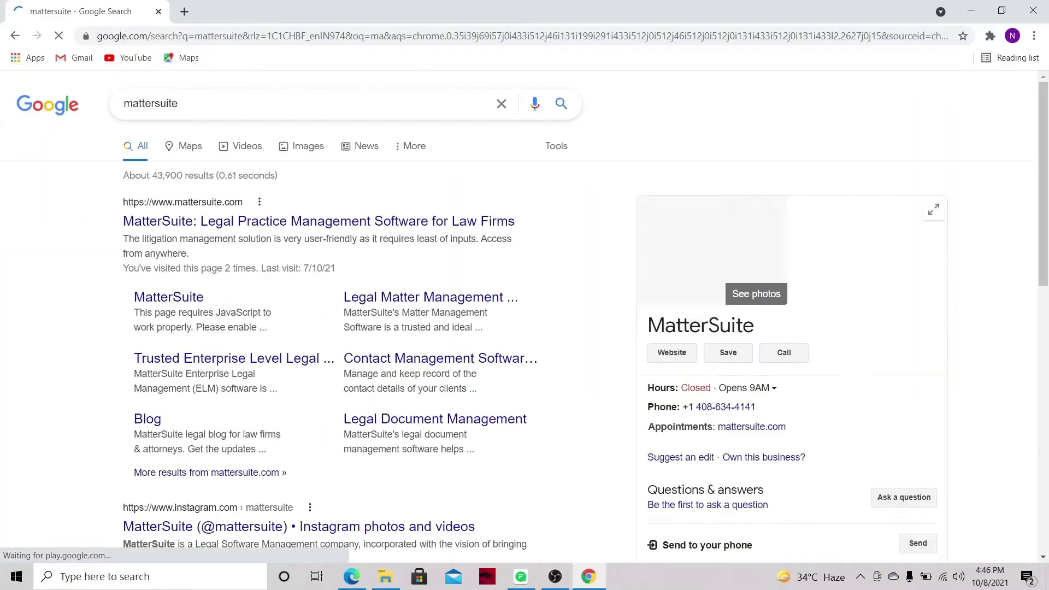
click(319, 221)
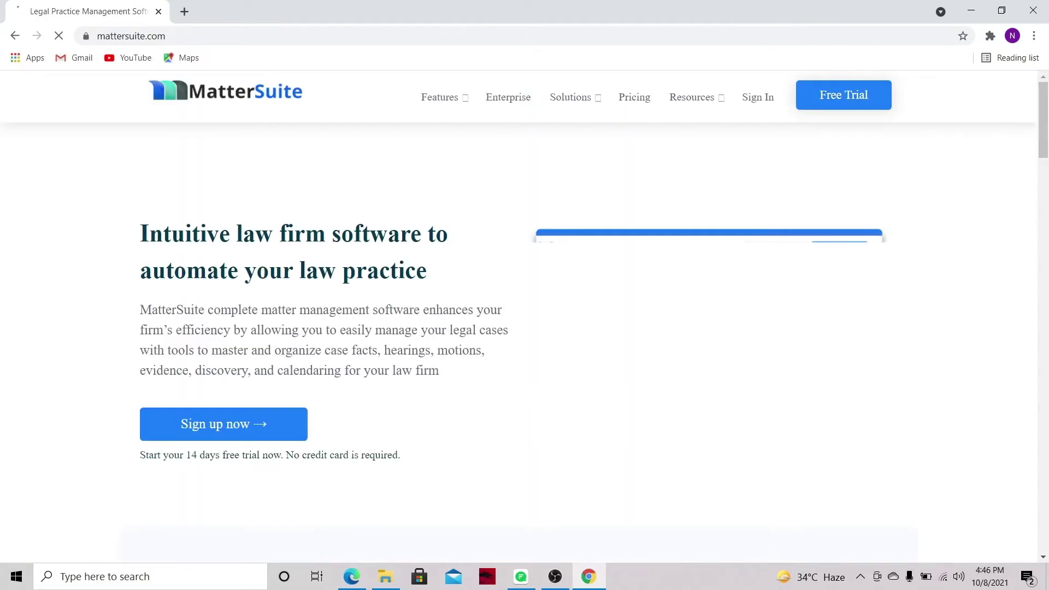
click(844, 95)
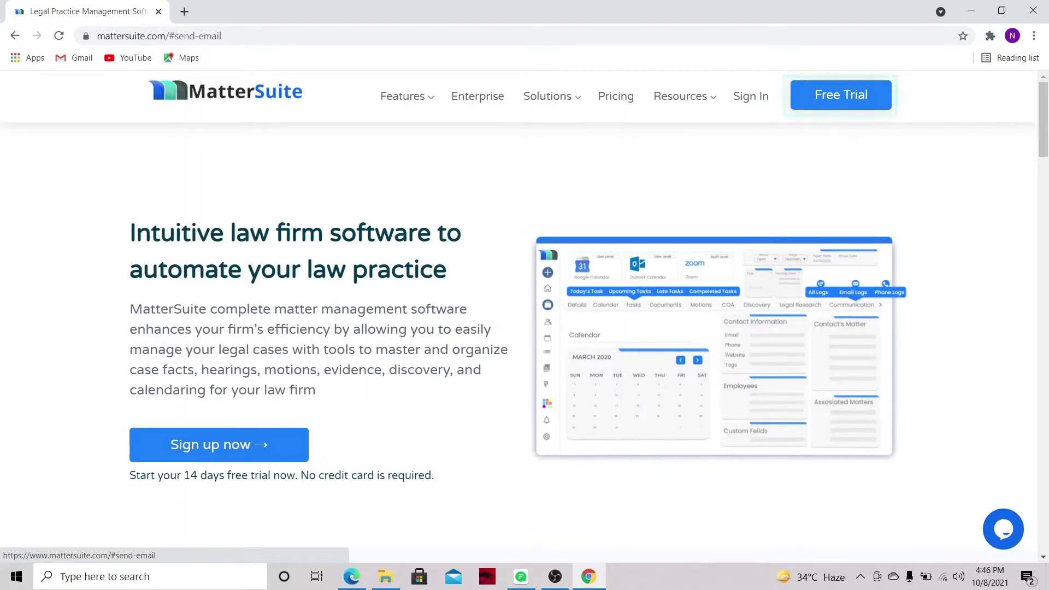
key(Down)
key(Down)
Submit the registration with the autofilled name and email plus an account password.
key(Return)
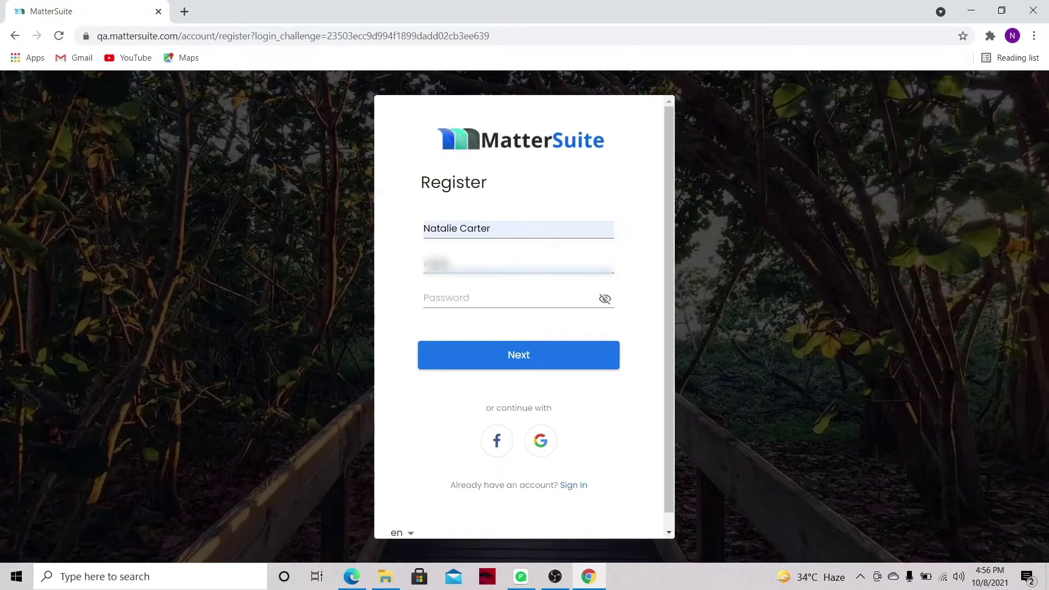
text(**************)
key(Return)
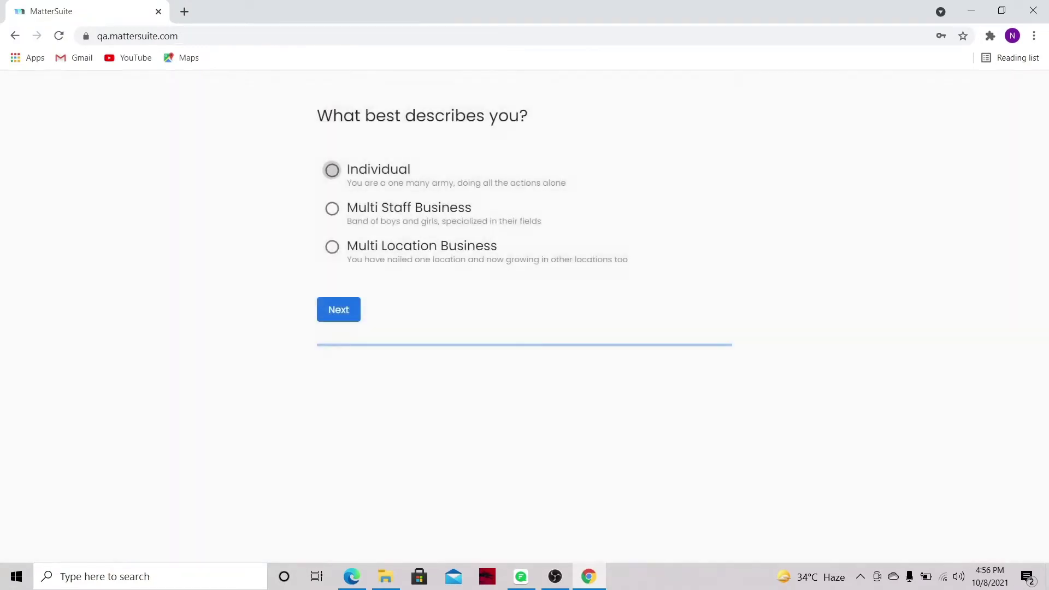
Set the business country to United States of America, add a phone, and name it Attorney Alliance.
key(Return)
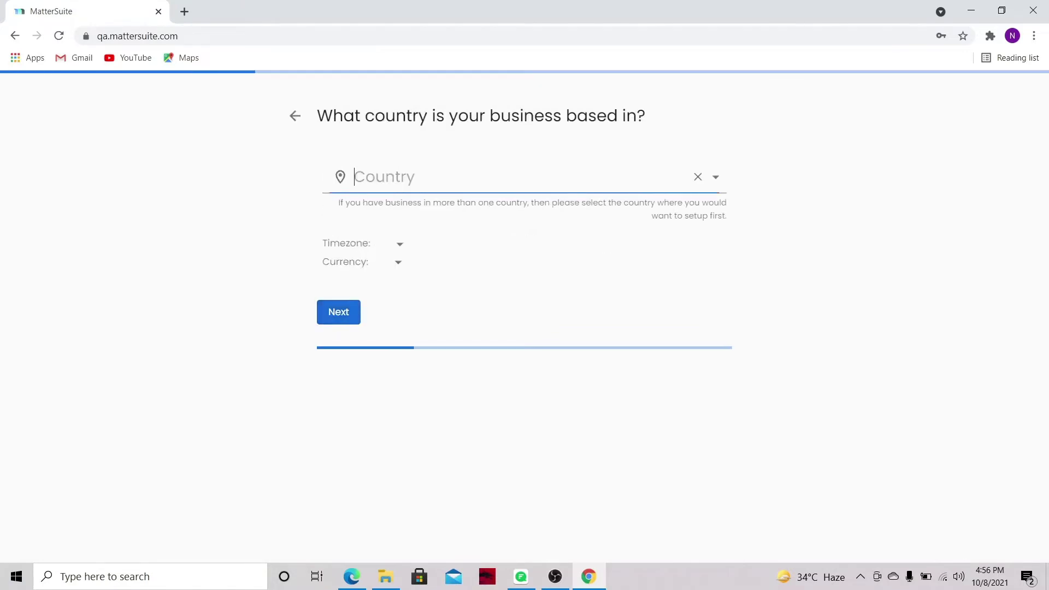
text(United States of America)
key(Return)
text(80)
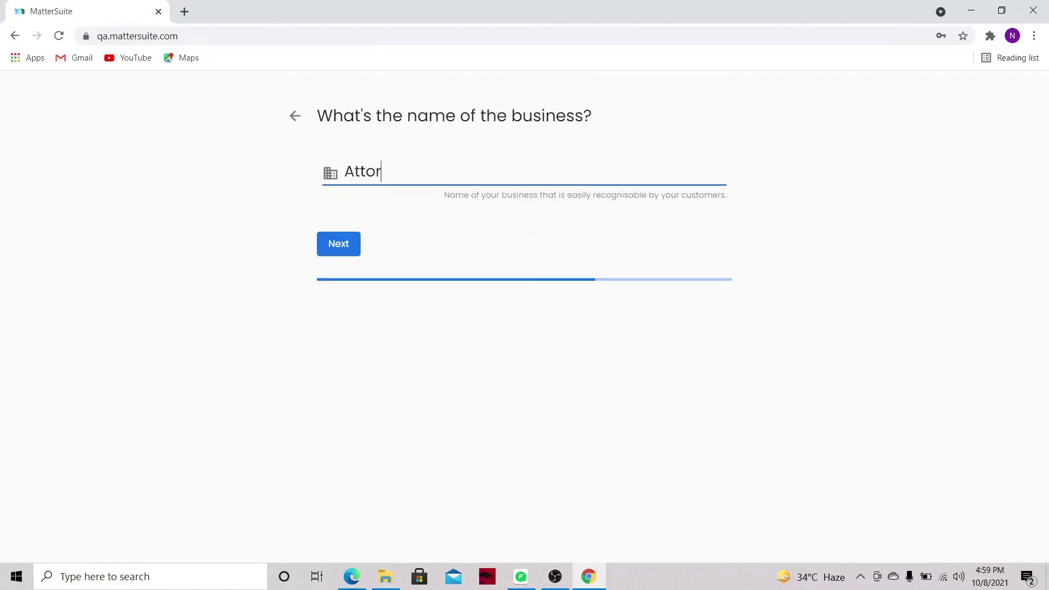
text(ce)
key(Return)
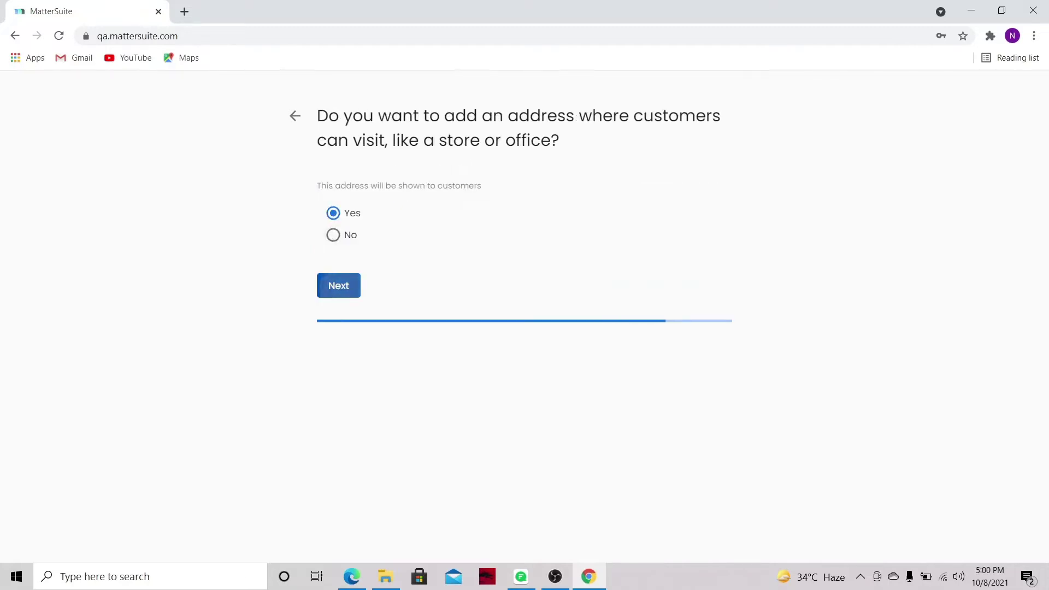
Add the business's customer-visit address and finish onboarding.
key(Return)
text(RoadCaliforniaLompoc93)
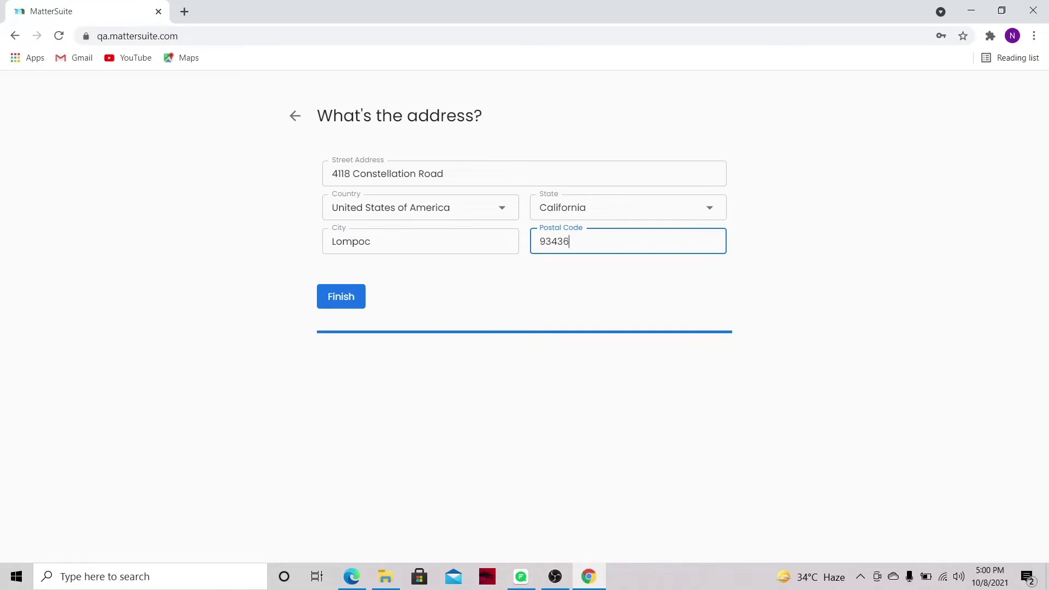
key(Return)
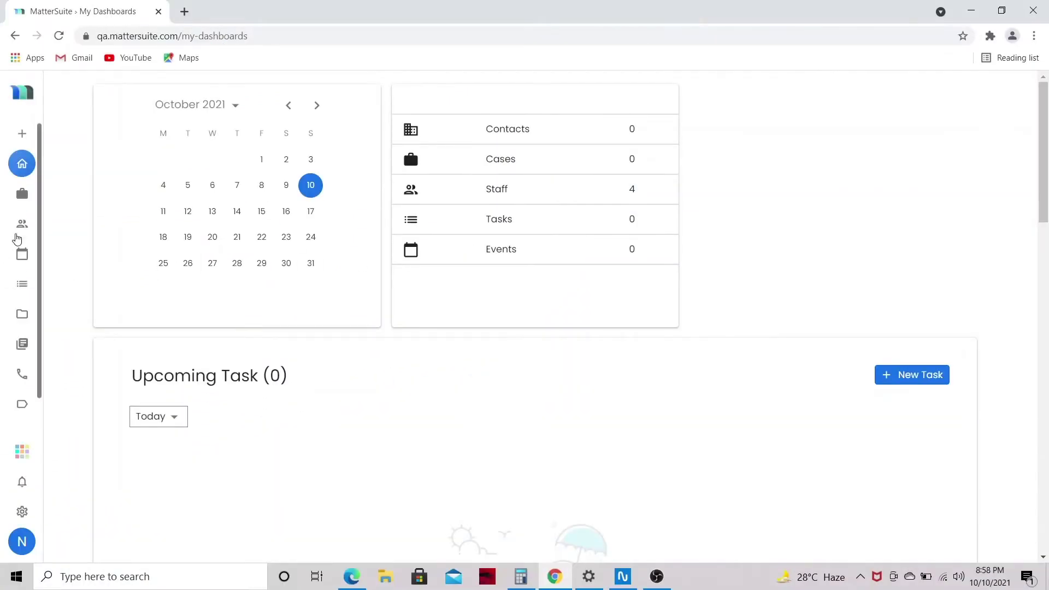
Add the client as a Company contact with first and last name, phone number and email.
click(20, 228)
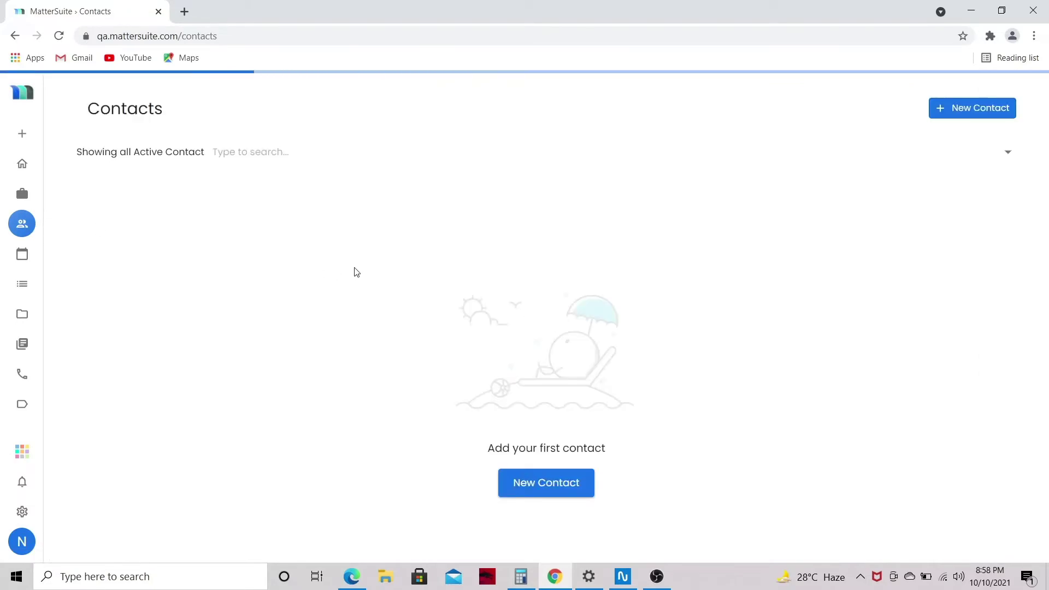
click(986, 112)
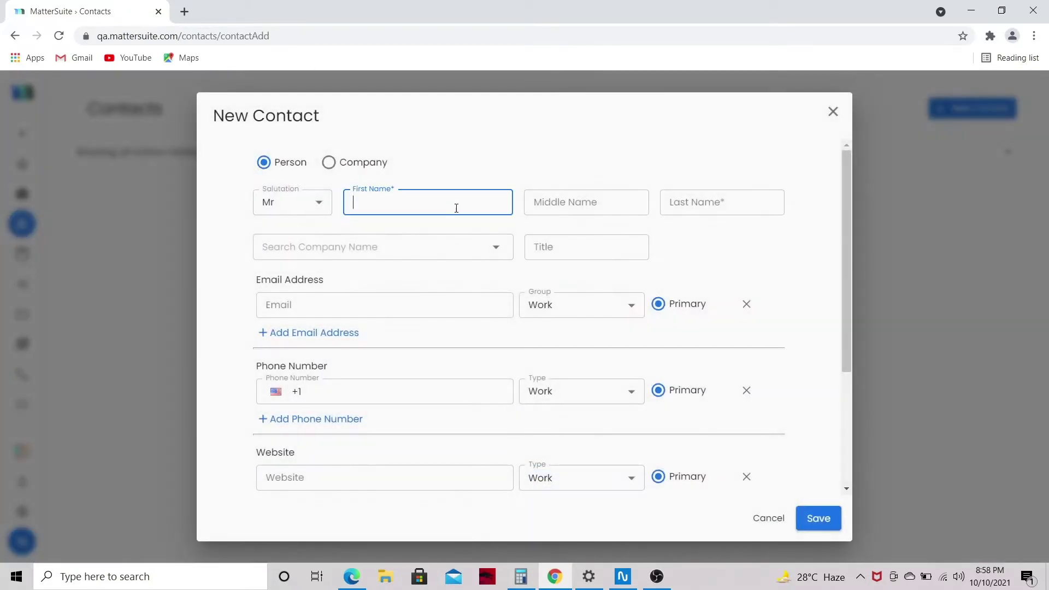
text(Gary)
click(705, 202)
click(407, 387)
text(666)
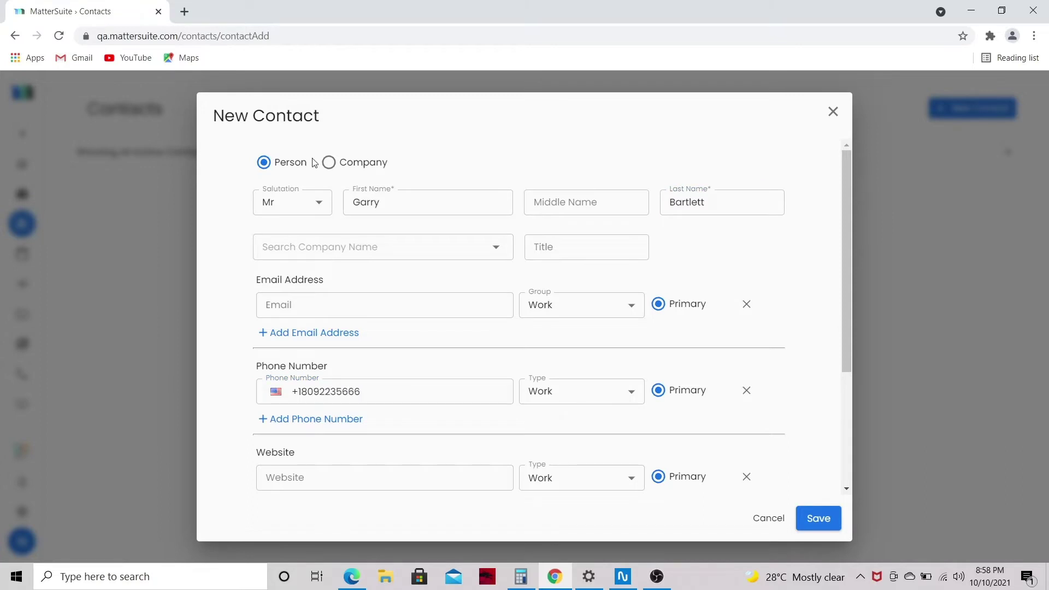
click(328, 162)
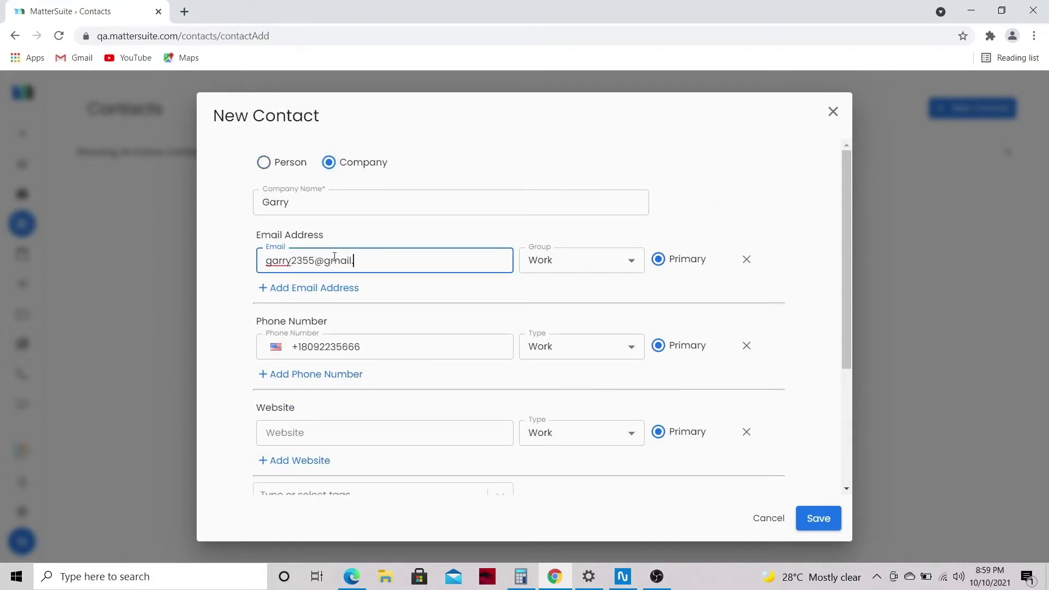
click(818, 518)
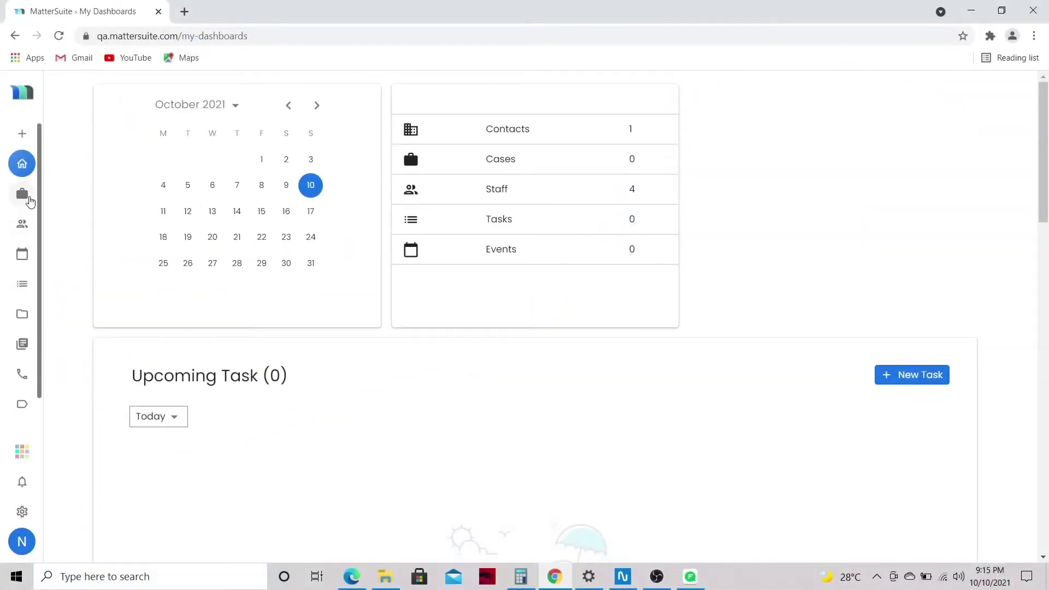
Start a new matter with the suggested divorce title and assign the new client.
click(29, 200)
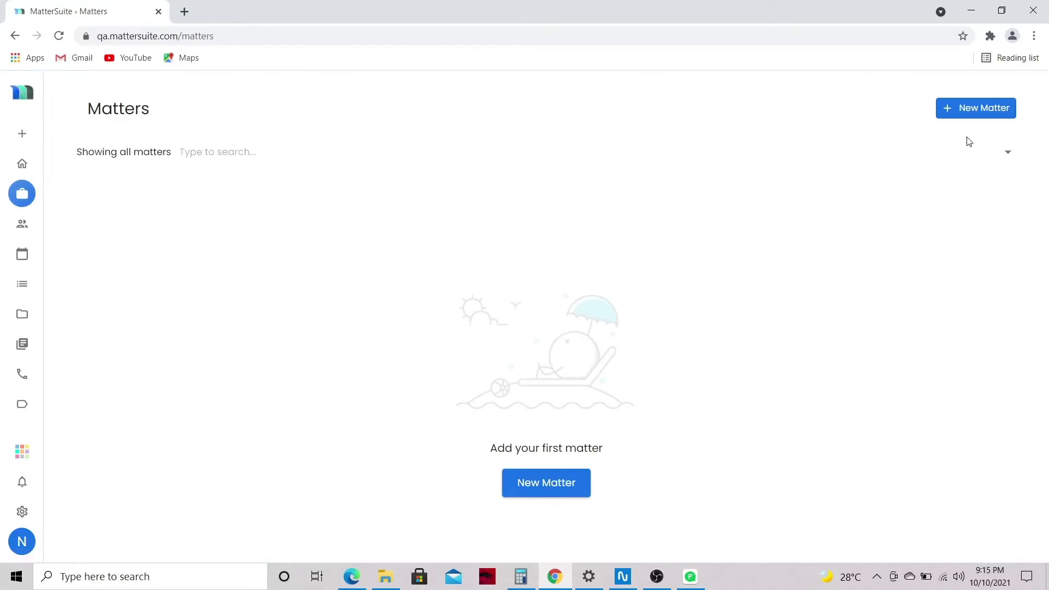
click(975, 109)
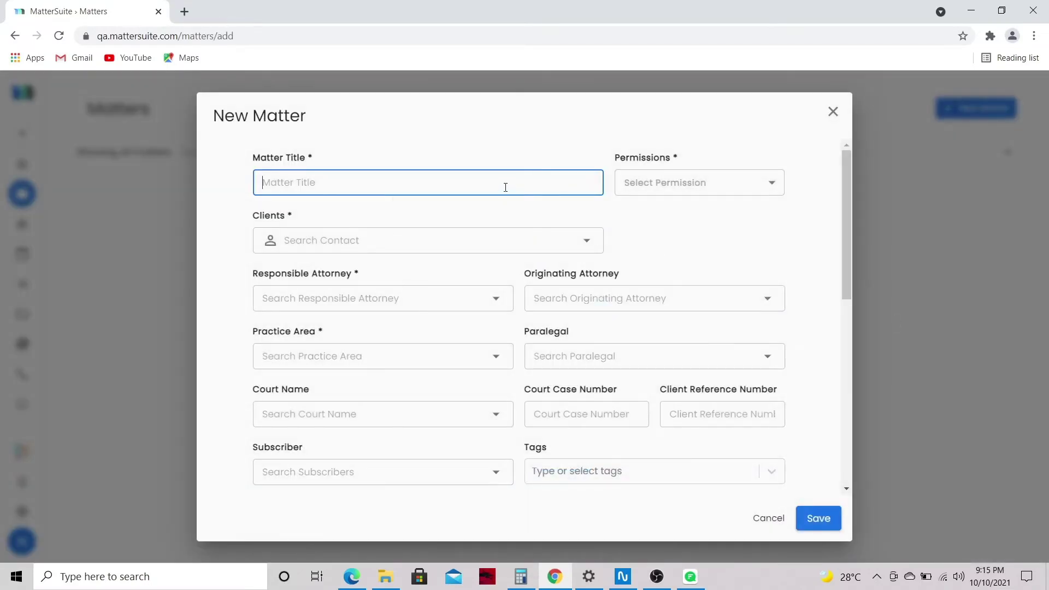
click(505, 186)
click(352, 203)
text(Garry divorce 452 U.S. 2021)
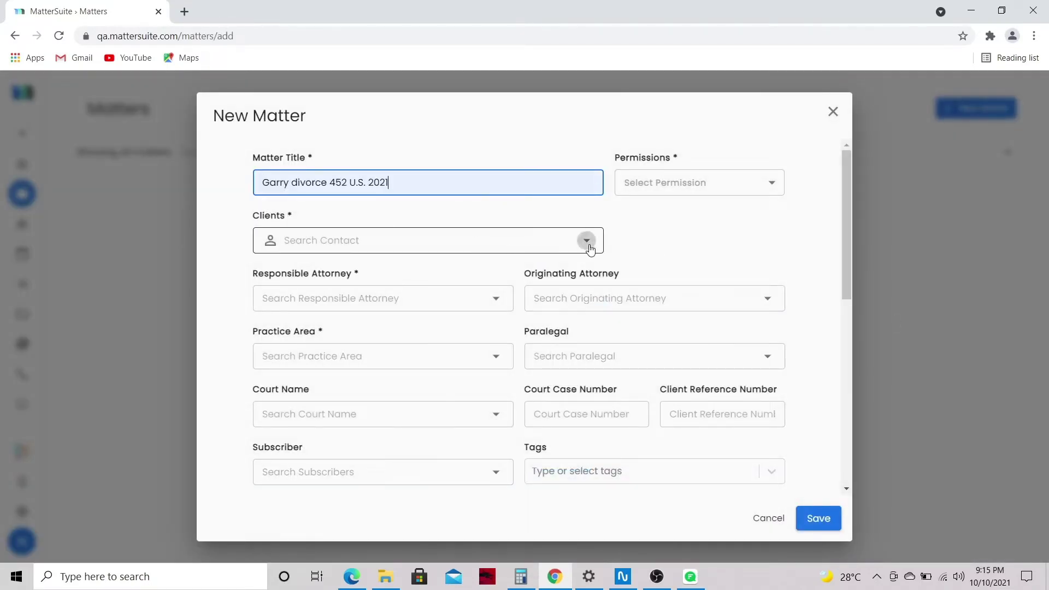
click(589, 246)
click(410, 287)
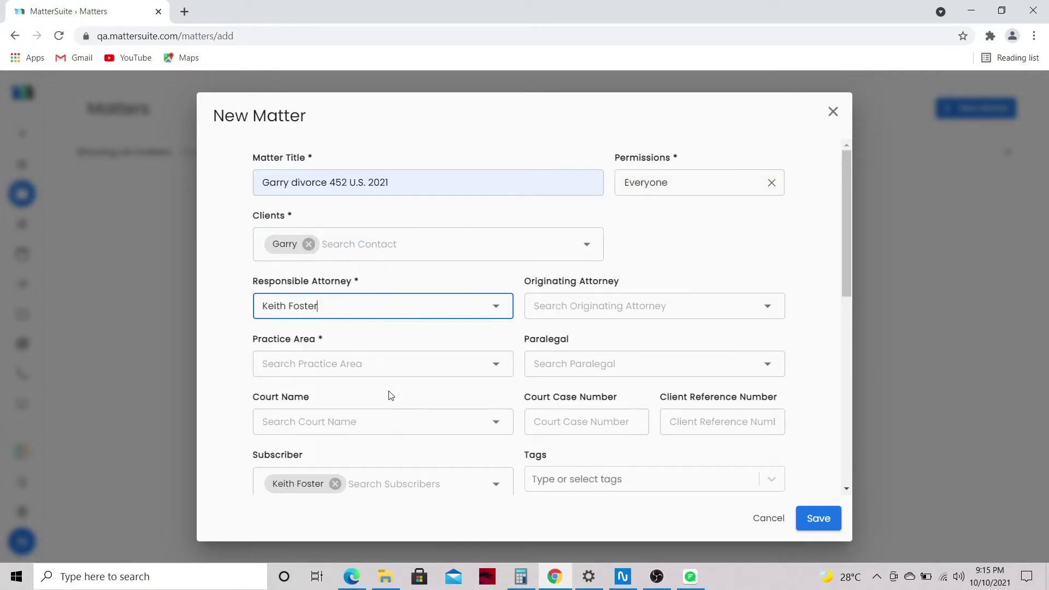
Choose the matter's practice area and save the divorce matter.
click(498, 370)
click(304, 258)
scroll(518, 328, down, 10)
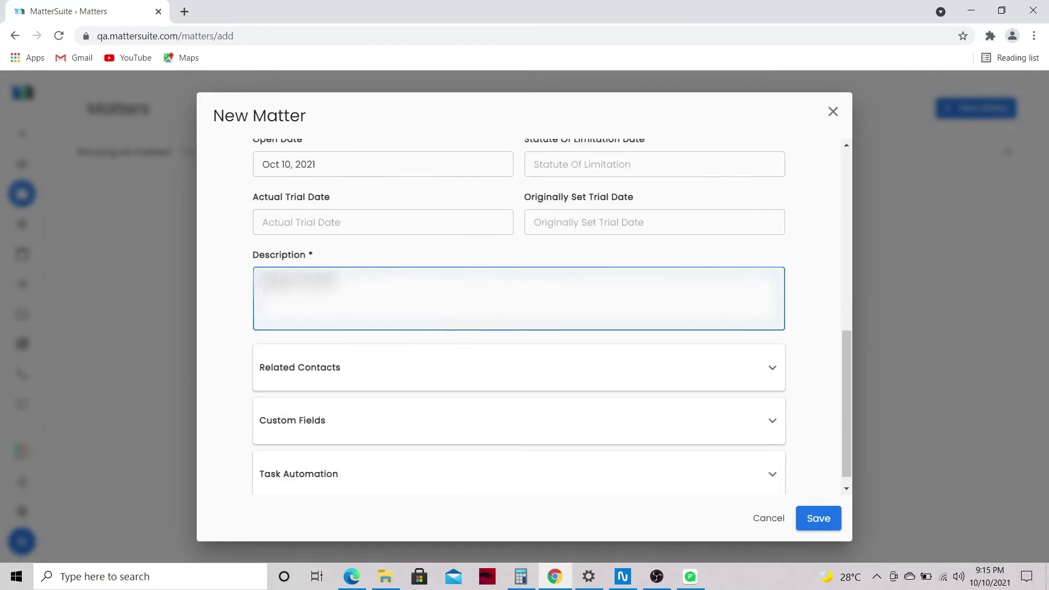
click(822, 519)
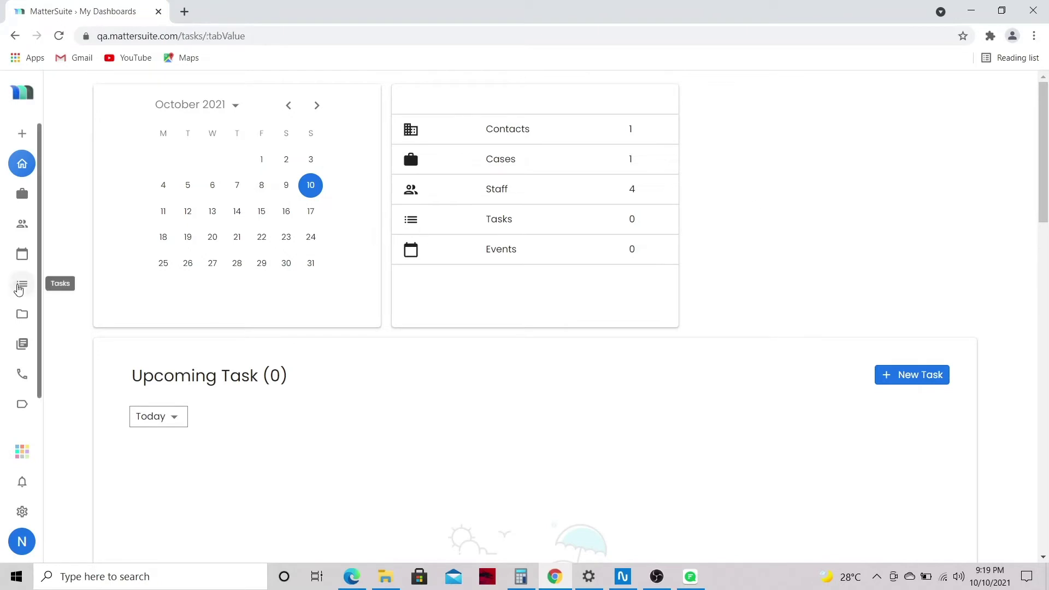
click(19, 288)
Create the task 'Rearrange Furman's Research' assigned to the staff employee, due October 22.
click(991, 114)
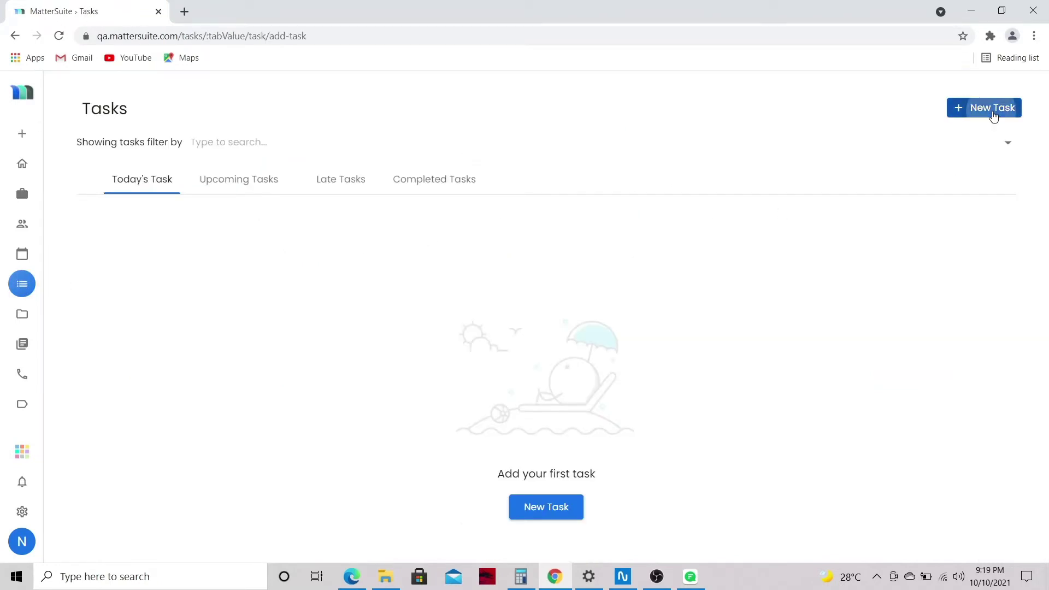
text(Rearrange Furman's Research)
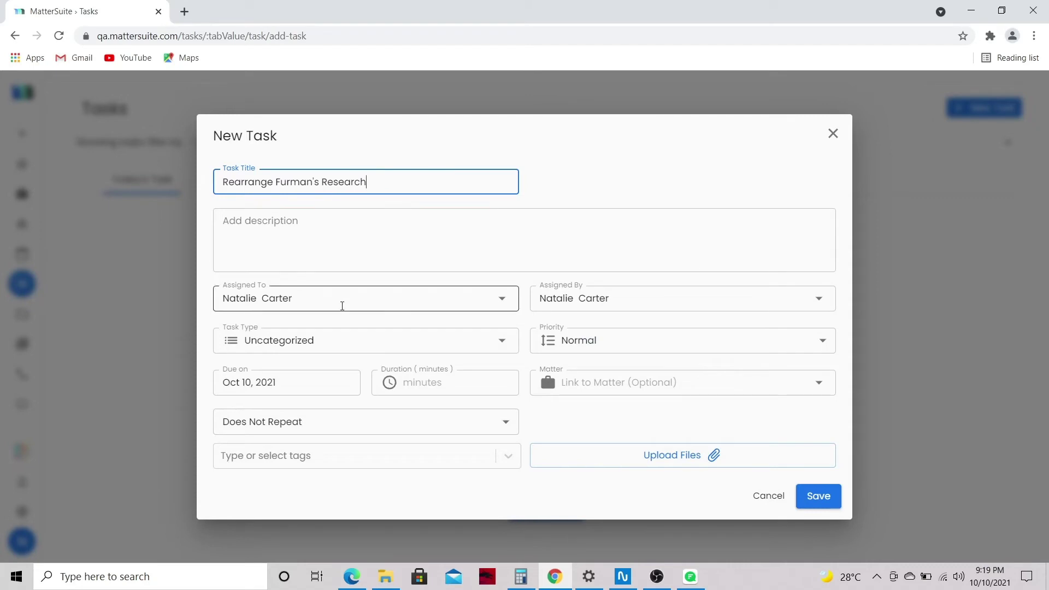
click(342, 306)
scroll(512, 410, down, 1)
click(262, 437)
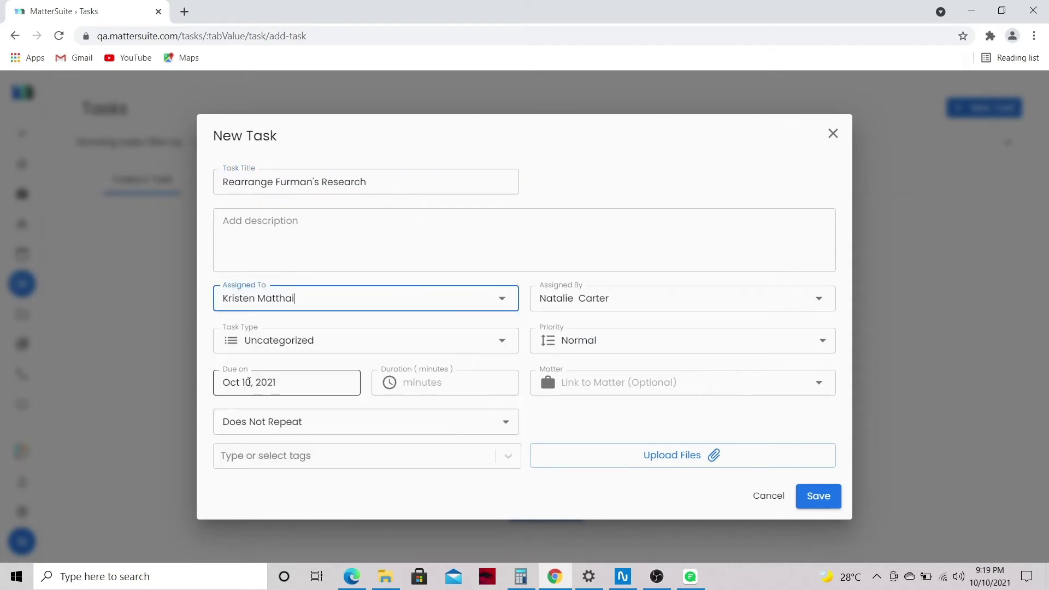
click(284, 383)
click(337, 477)
click(819, 497)
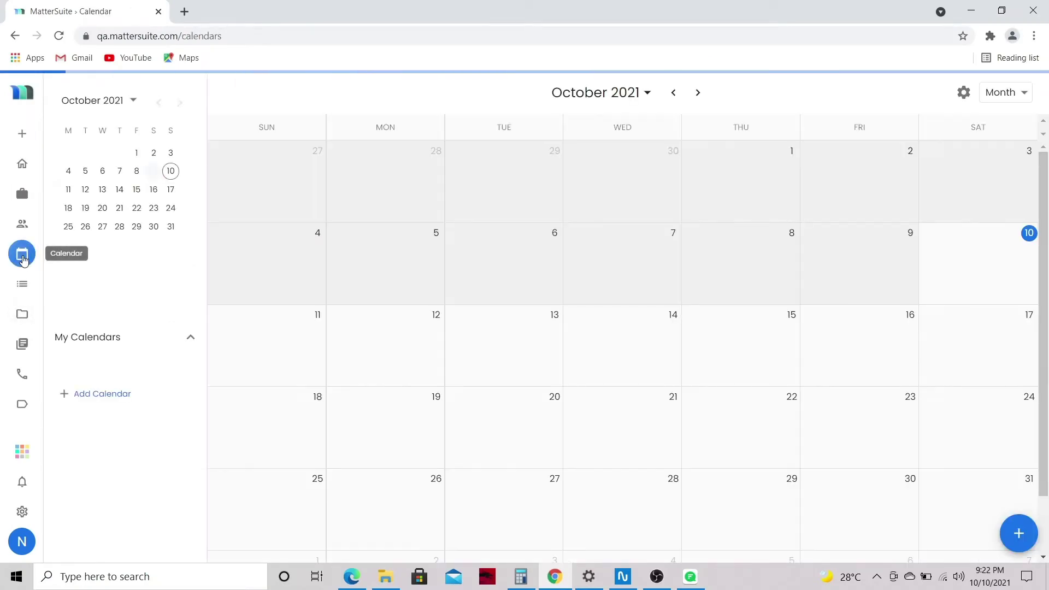
Start an October 26 event ending 1:30 AM in the Firm Calendar, linked to the divorce matter.
click(390, 512)
text(Garry's Case)
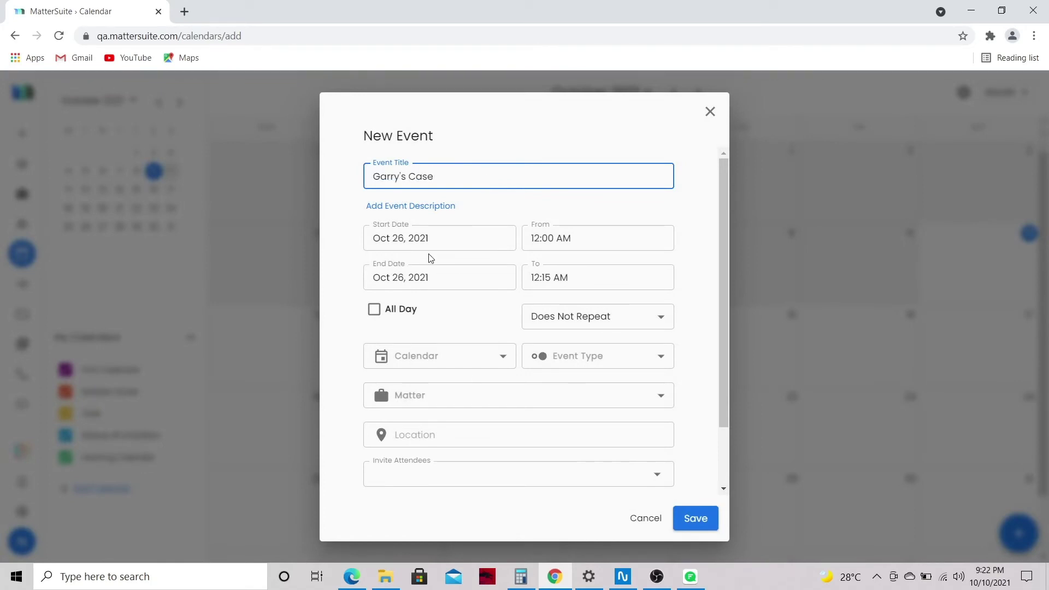
click(568, 277)
click(543, 147)
click(431, 355)
click(448, 376)
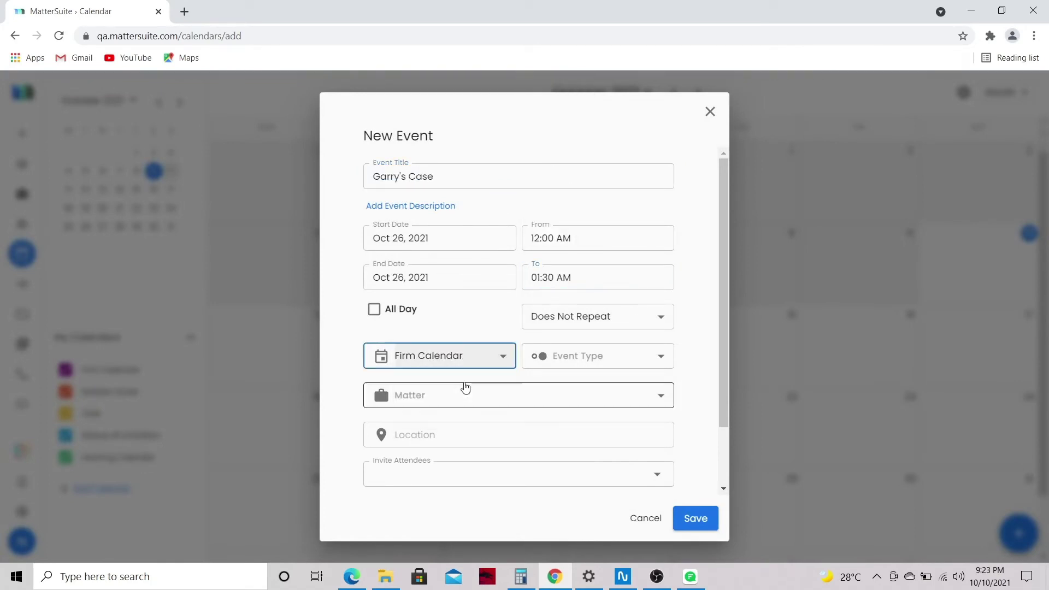
click(464, 395)
click(630, 400)
Invite both attorneys as attendees and save the event.
scroll(562, 415, down, 1)
click(562, 402)
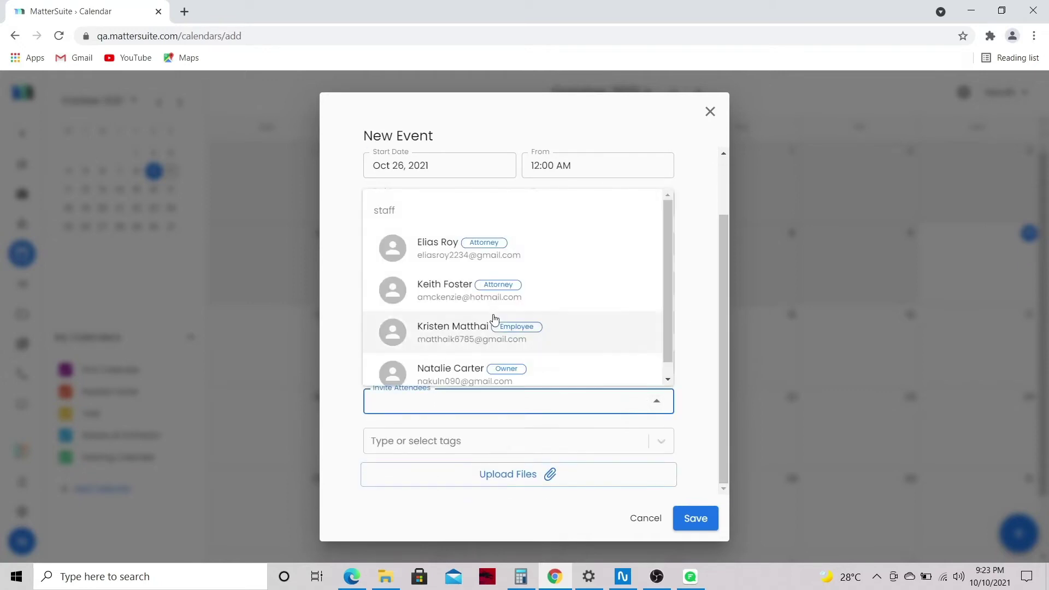
click(469, 290)
click(576, 404)
click(657, 405)
click(470, 269)
click(697, 518)
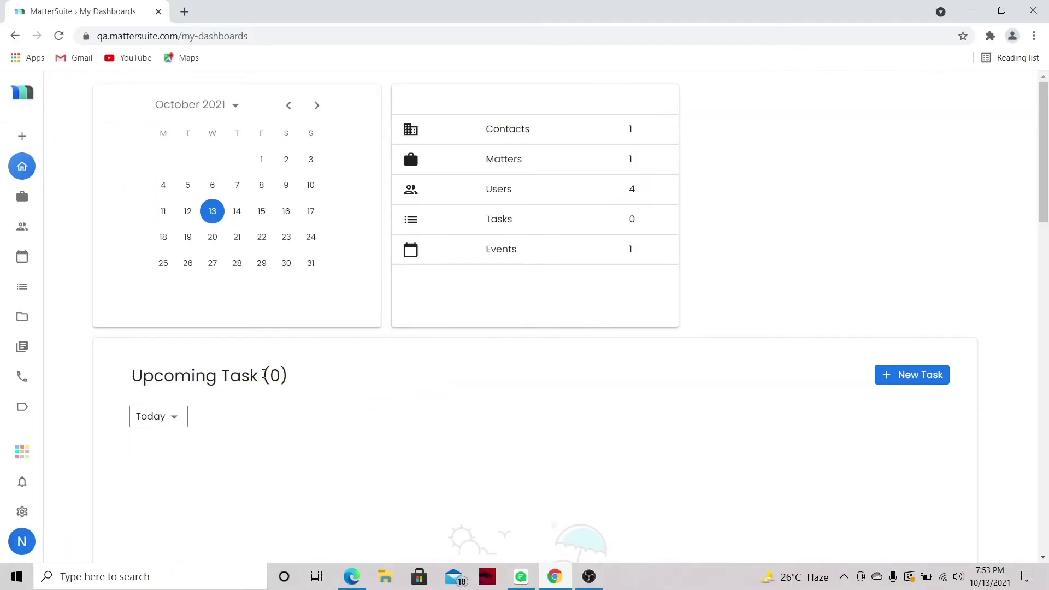
Start a new staff user under Settings > Users and enter the user's name.
click(21, 512)
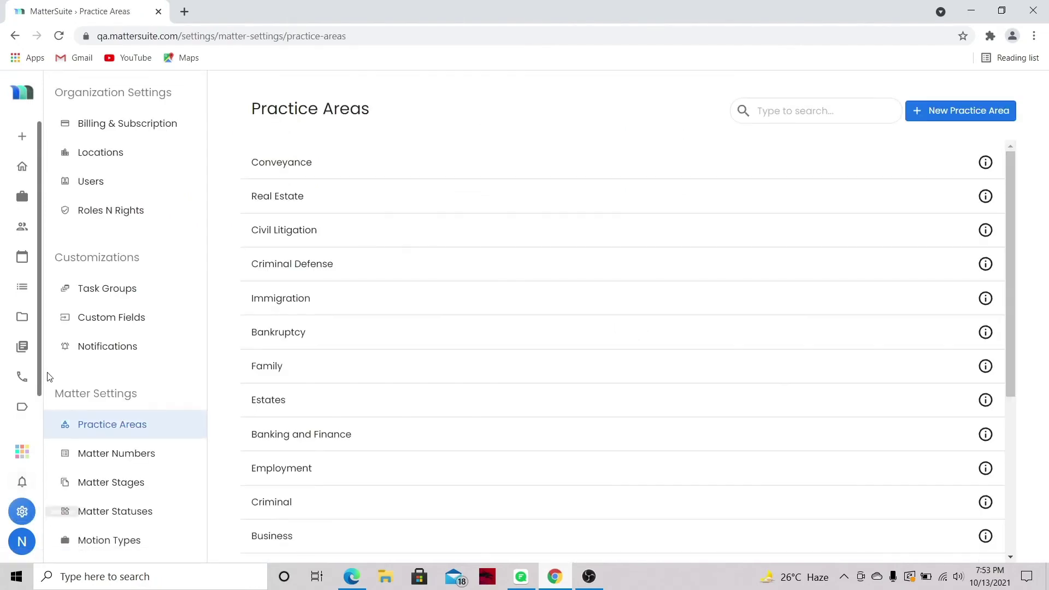
click(101, 179)
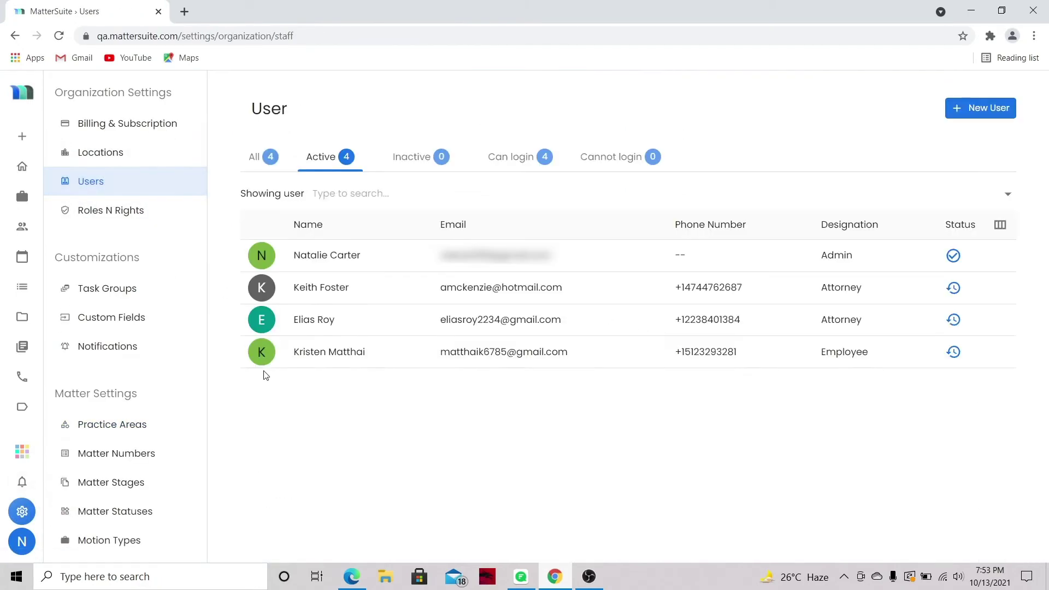
click(988, 107)
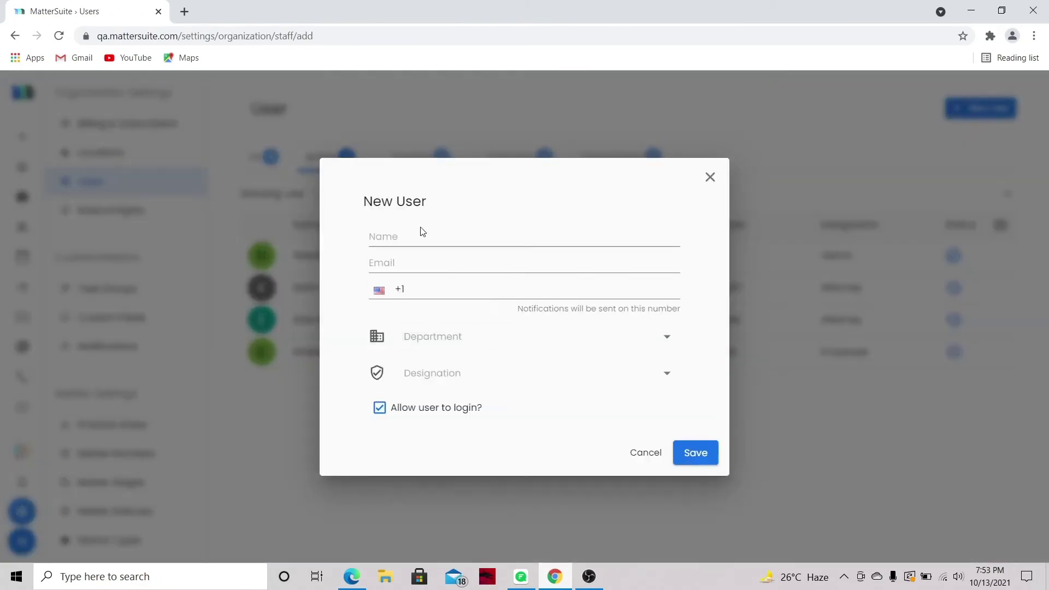
Fill in the user's email and phone, set department Legal and designation Employee, and save.
click(506, 258)
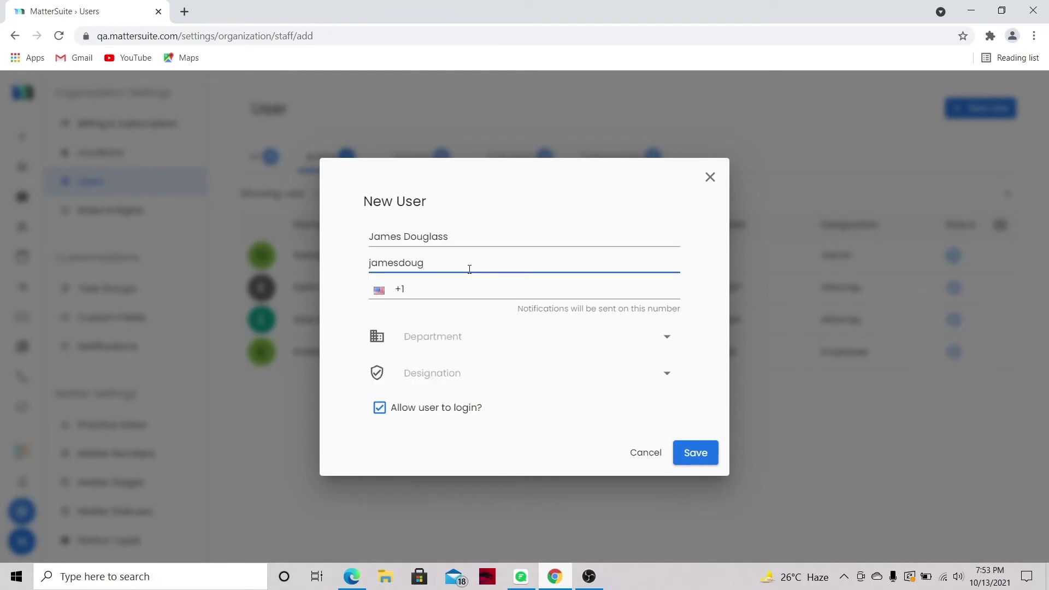
click(426, 289)
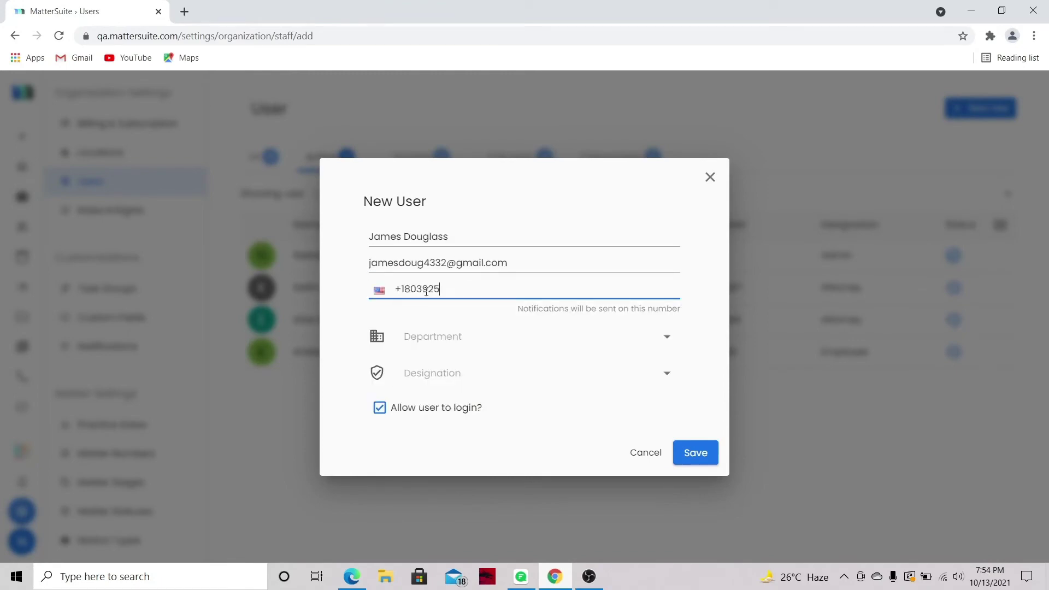
click(491, 336)
click(502, 382)
click(691, 452)
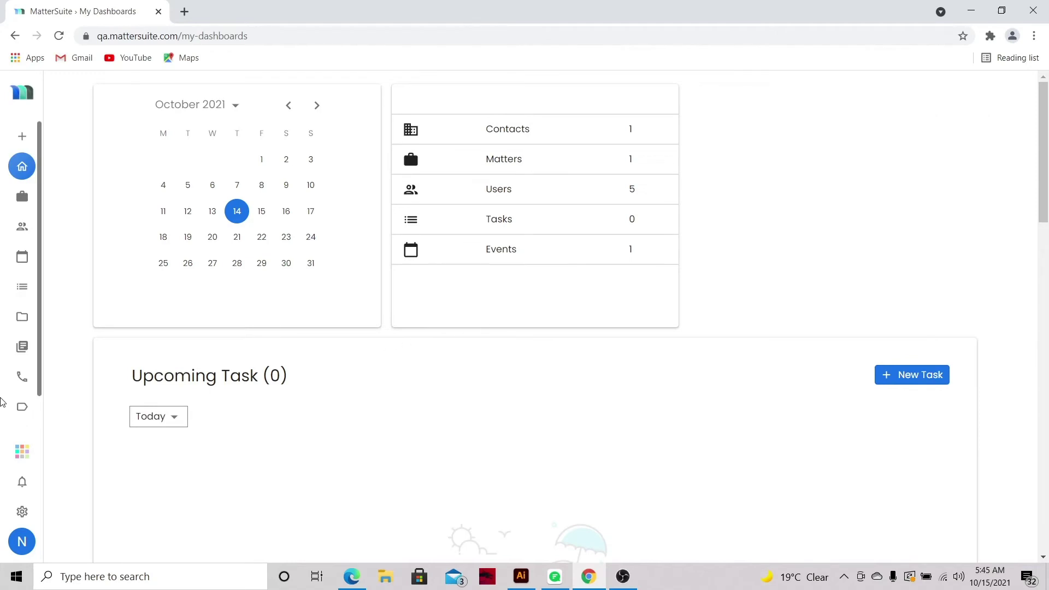
Start the 'Finding Primary Source' legal research with issue 'Statement about an Area' and a regulation reference.
click(23, 348)
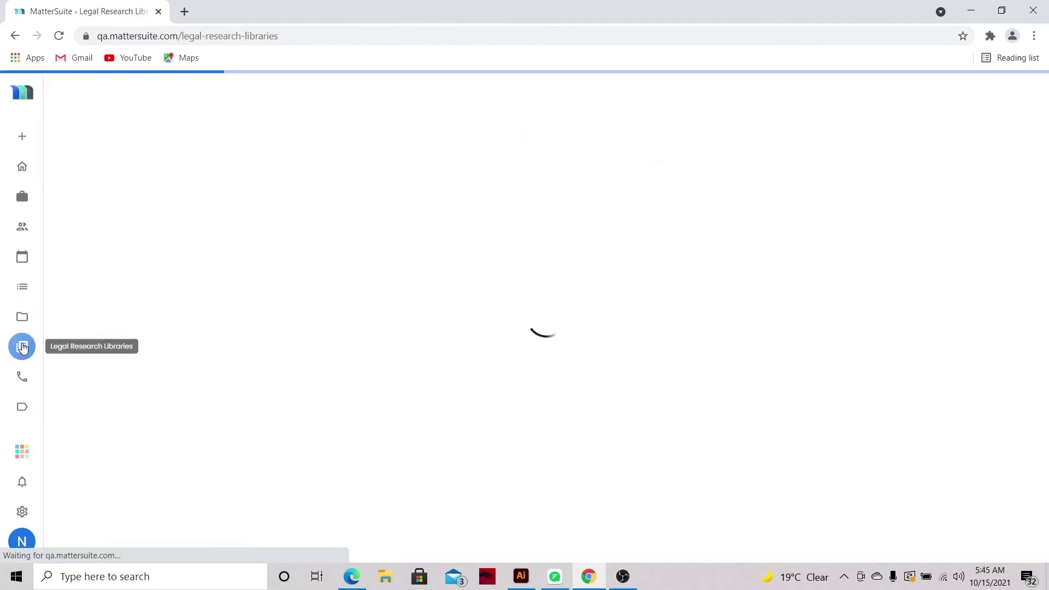
click(983, 112)
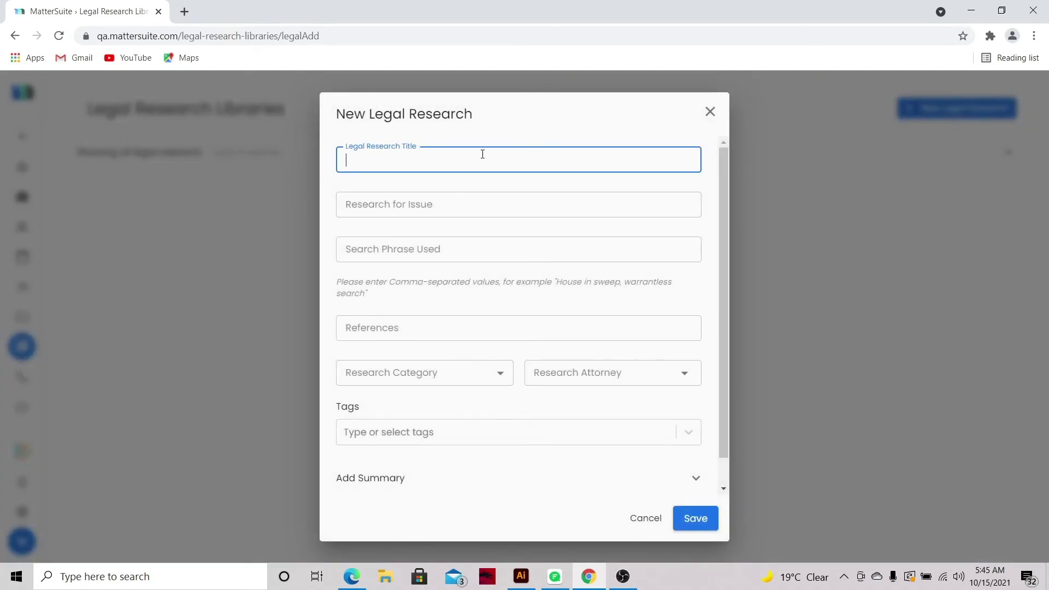
text(Finding Primary Source)
click(442, 208)
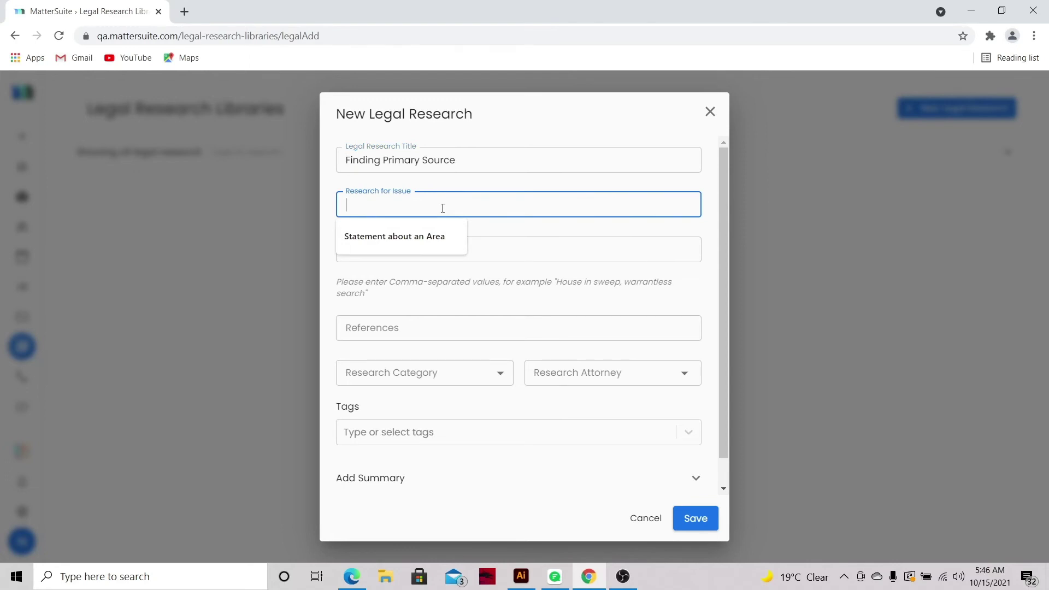
text(Statement about an)
click(412, 240)
click(412, 244)
text(House in sweep, warrantless search)
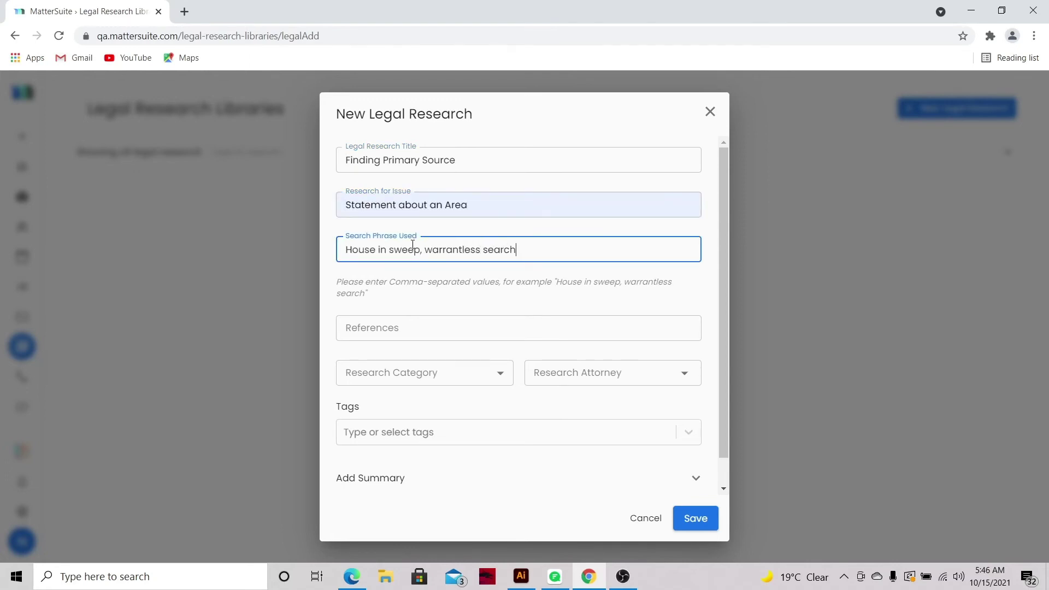
click(415, 329)
text(regulation)
Make the staff employee the research attorney and add the tag 'primary source'.
click(605, 374)
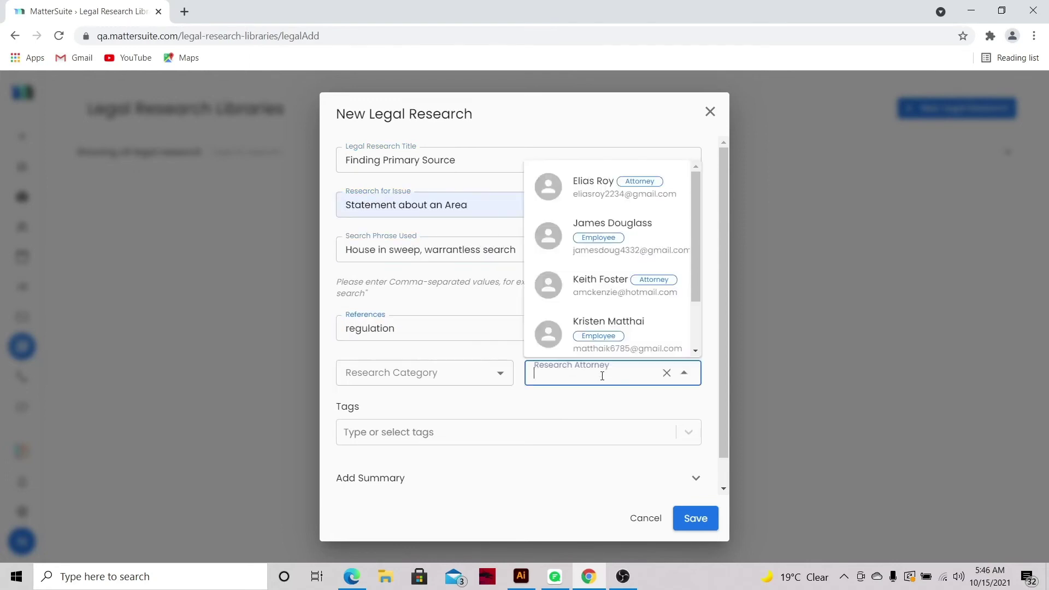
click(591, 321)
click(489, 430)
text(primary source)
key(Return)
scroll(716, 428, down, 1)
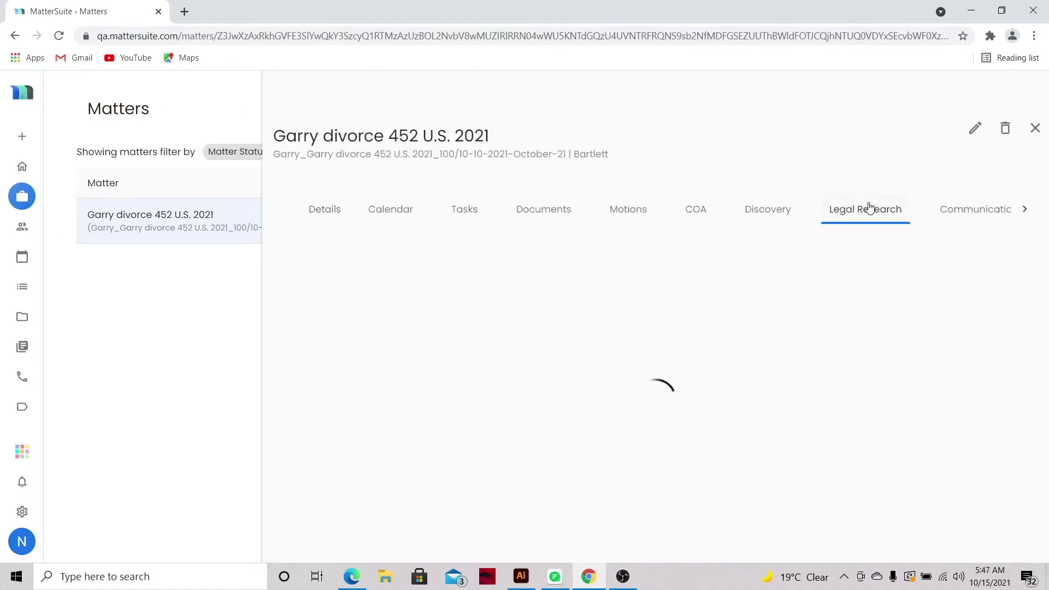
Attach the Finding Primary Source research to the client's divorce matter.
click(962, 280)
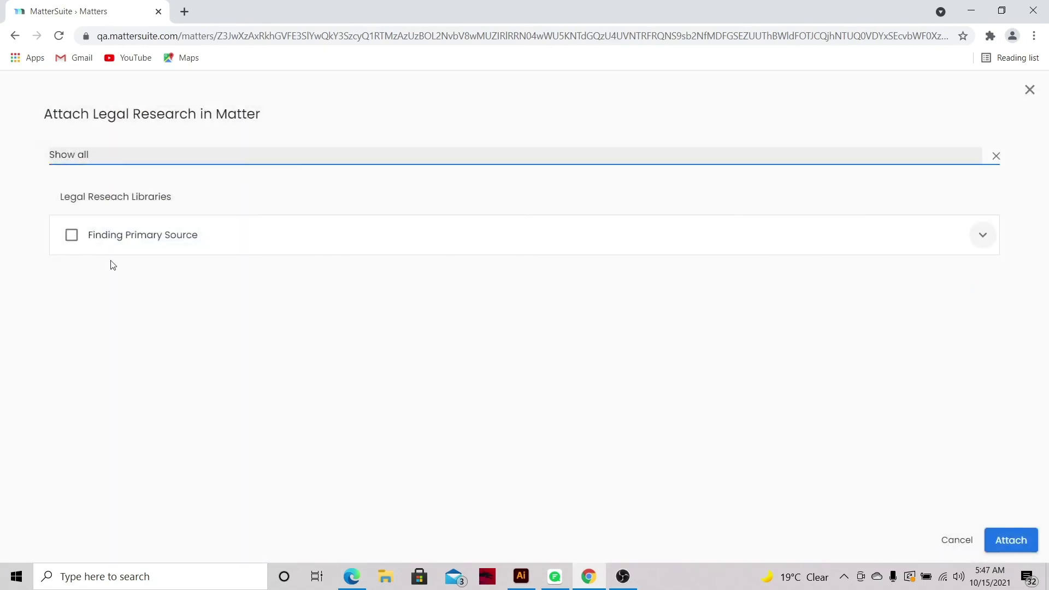
click(428, 248)
click(1034, 548)
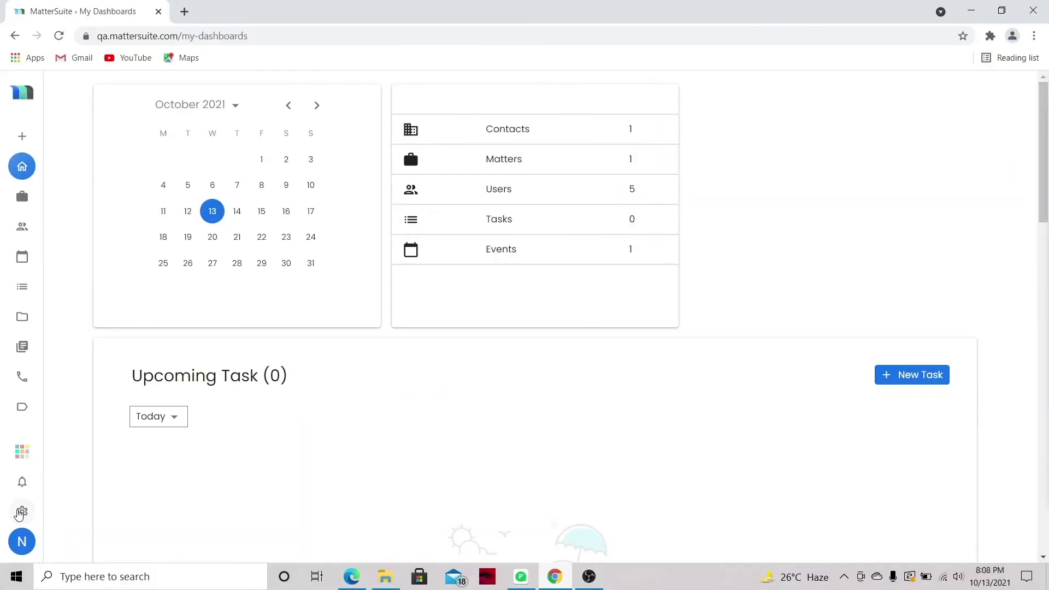
Open the Practice Areas settings list and scroll through the setting categories.
click(21, 513)
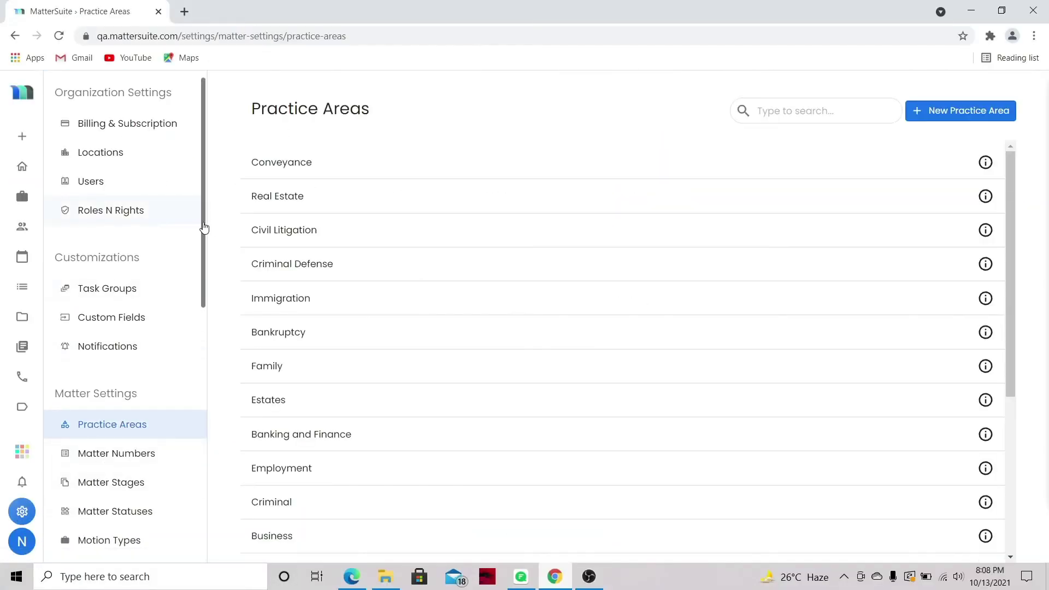
mouse_move(202, 223)
mouse_down()
mouse_move(222, 468)
mouse_move(212, 389)
mouse_up()
scroll(201, 322, up, 4)
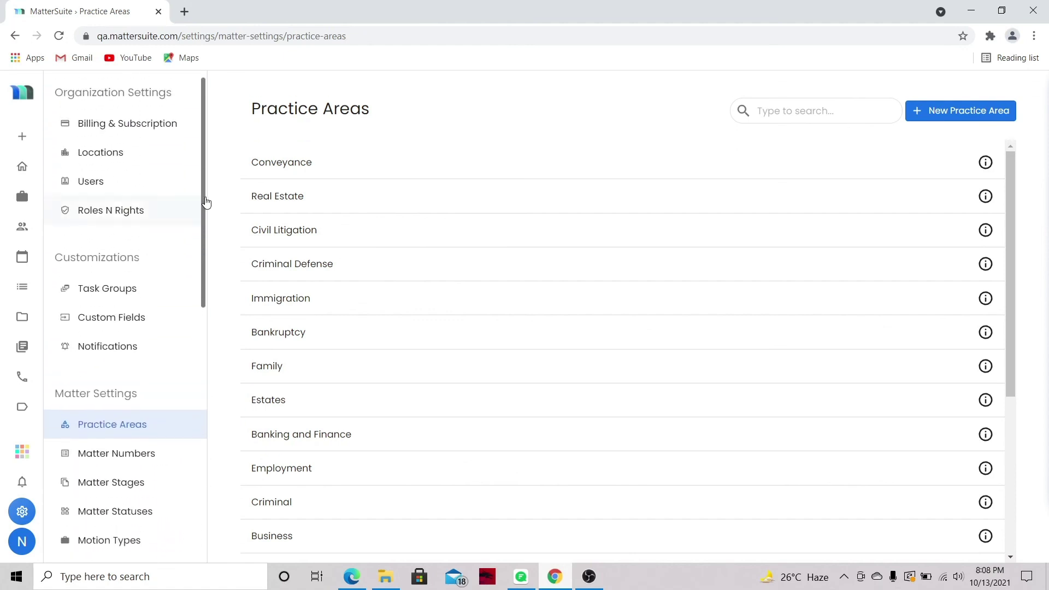